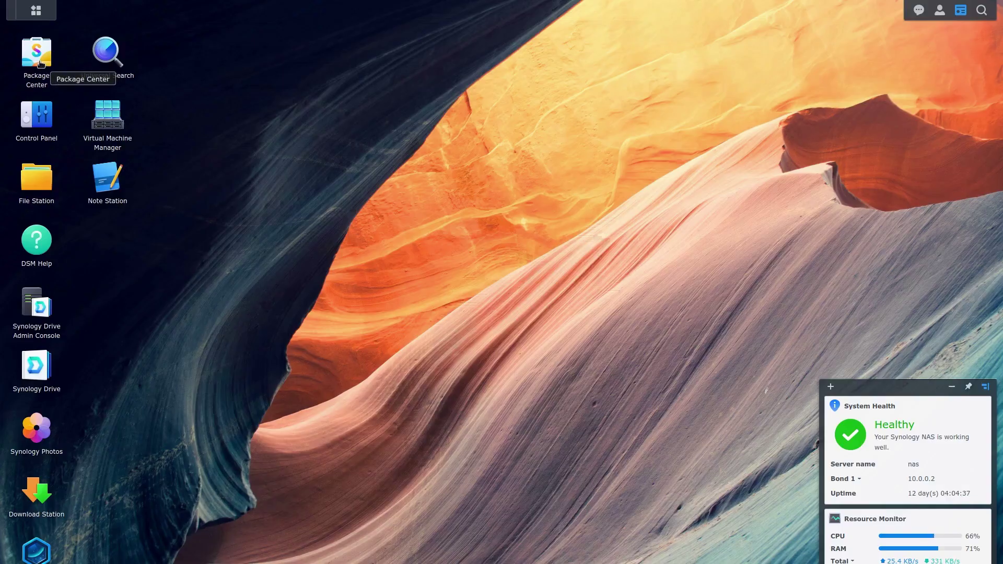
- Search Package Center for 'Log' and install the Log Center package
{"action": "left_click", "coordinate": [41, 63]}
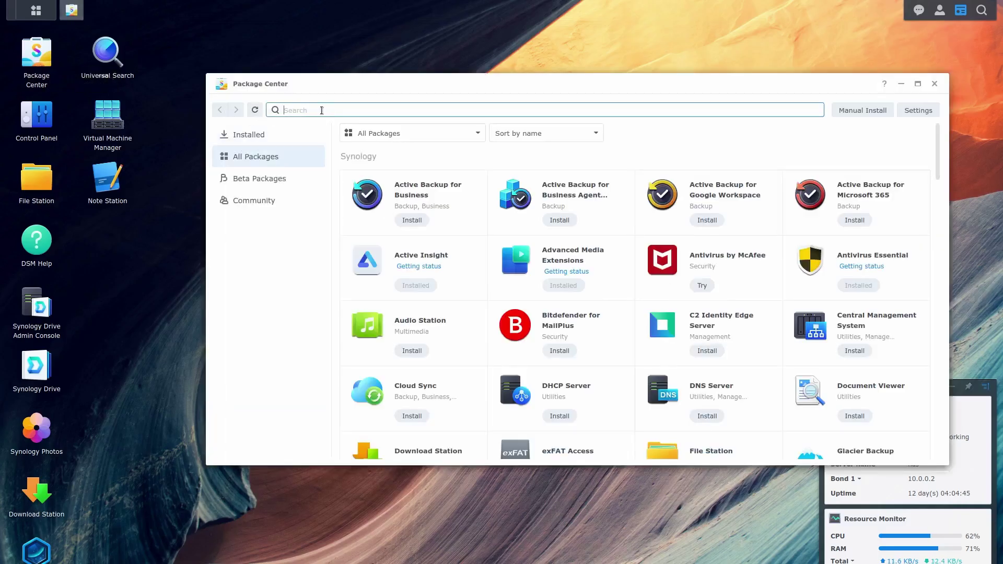
{"action": "type", "text": "Log"}
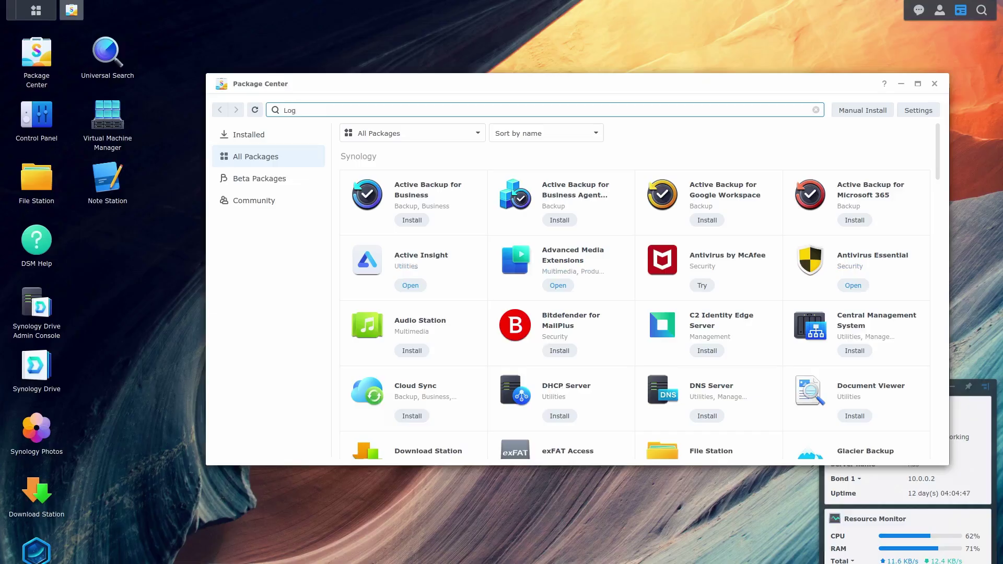
{"action": "scroll", "coordinate": [406, 271], "scroll_direction": "down", "scroll_amount": 5}
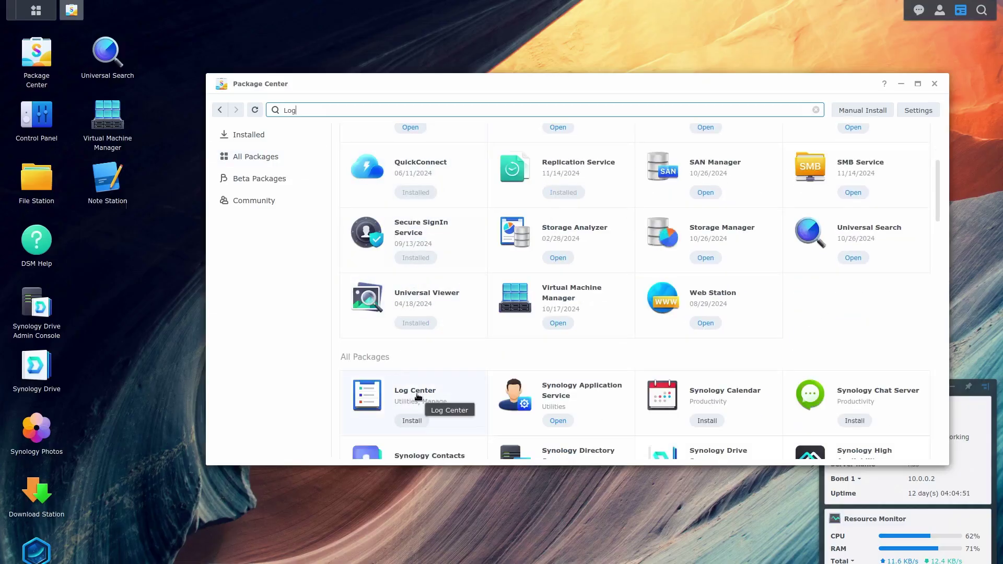
{"action": "left_click", "coordinate": [415, 420]}
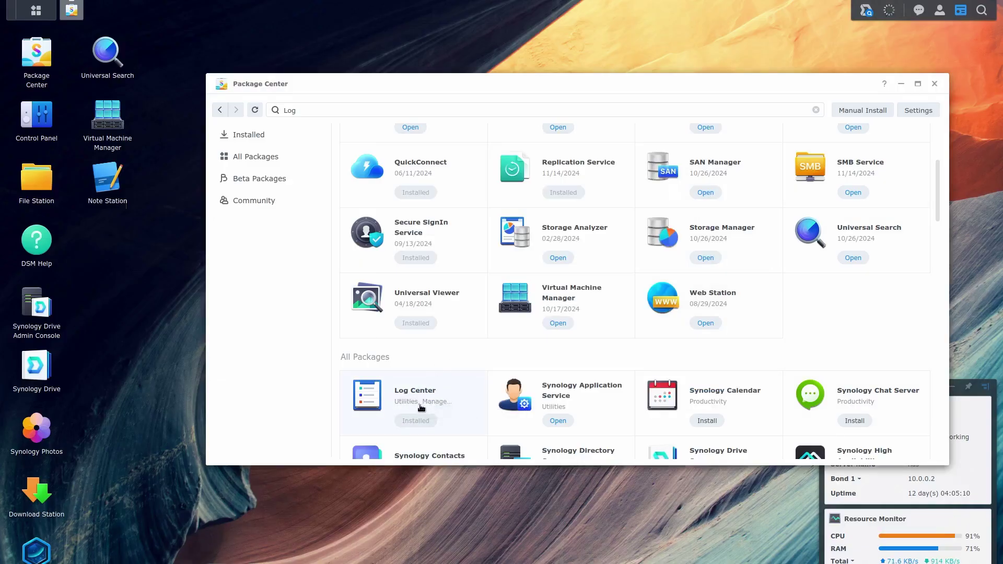
- Open Log Center's Log Sending settings by searching 'log' in the main menu
{"action": "left_click", "coordinate": [36, 11]}
{"action": "type", "text": "log"}
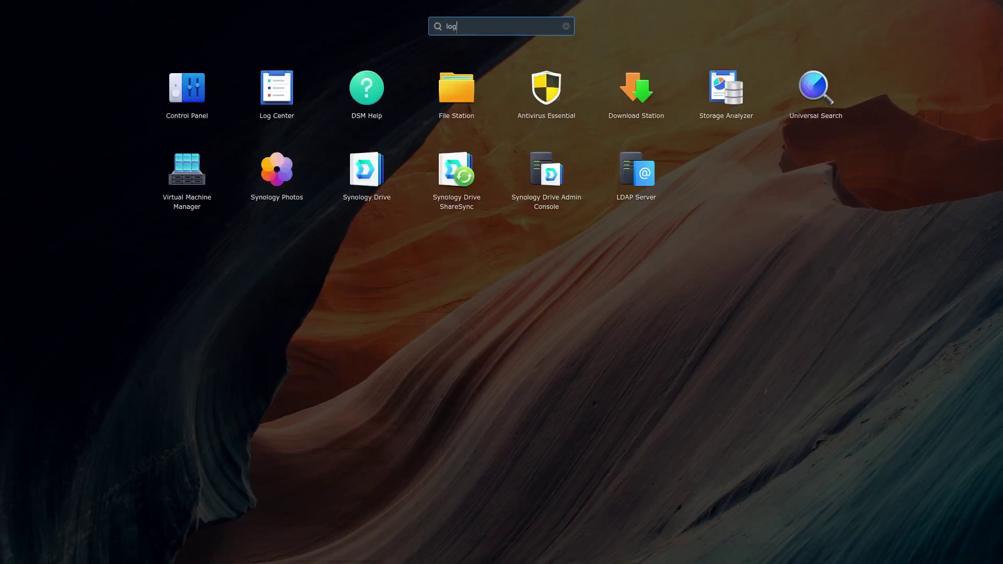
{"action": "left_click", "coordinate": [203, 93]}
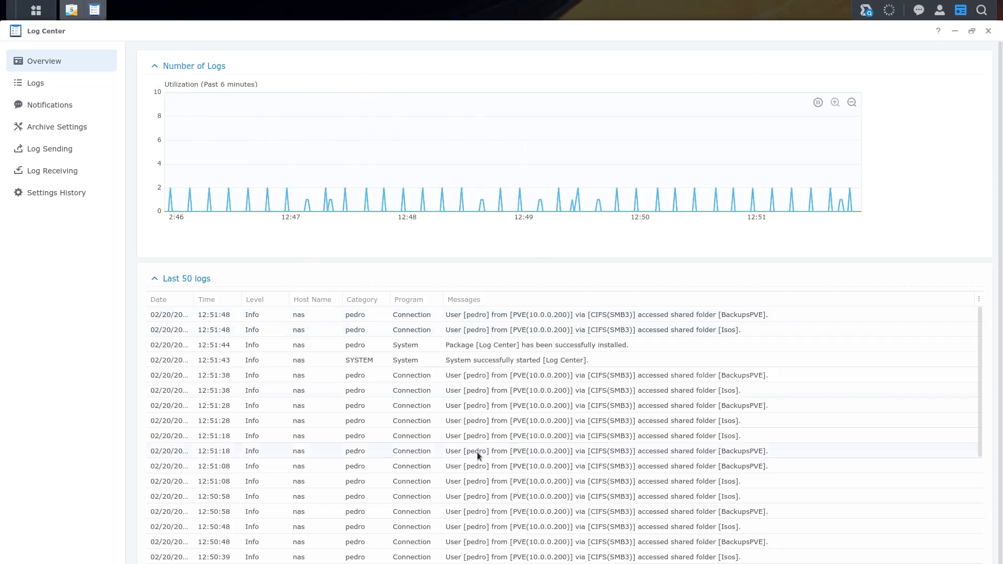
{"action": "left_click", "coordinate": [46, 153]}
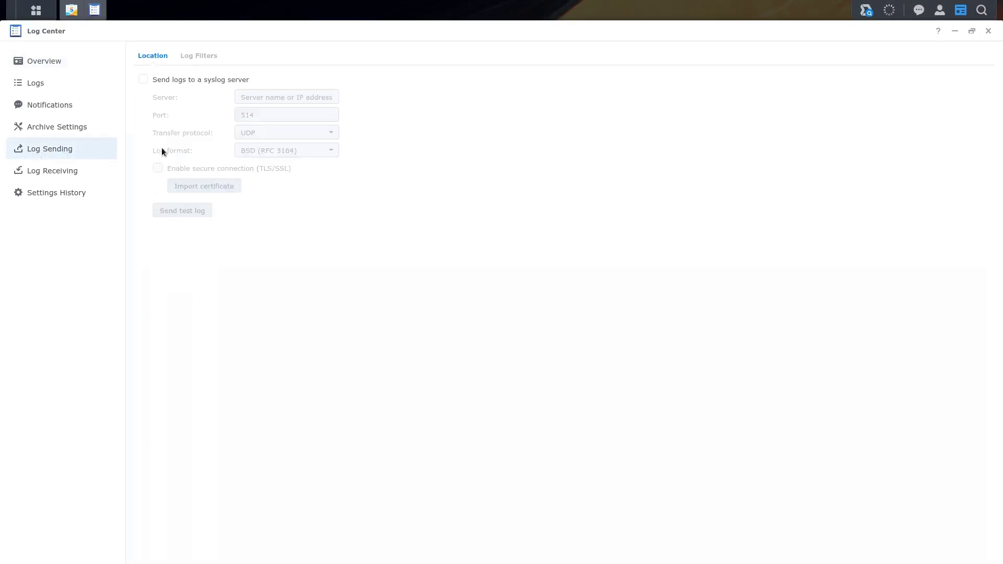
- Enable sending logs to syslog server 10.0.0.46 on port 5143
{"action": "left_click", "coordinate": [143, 80]}
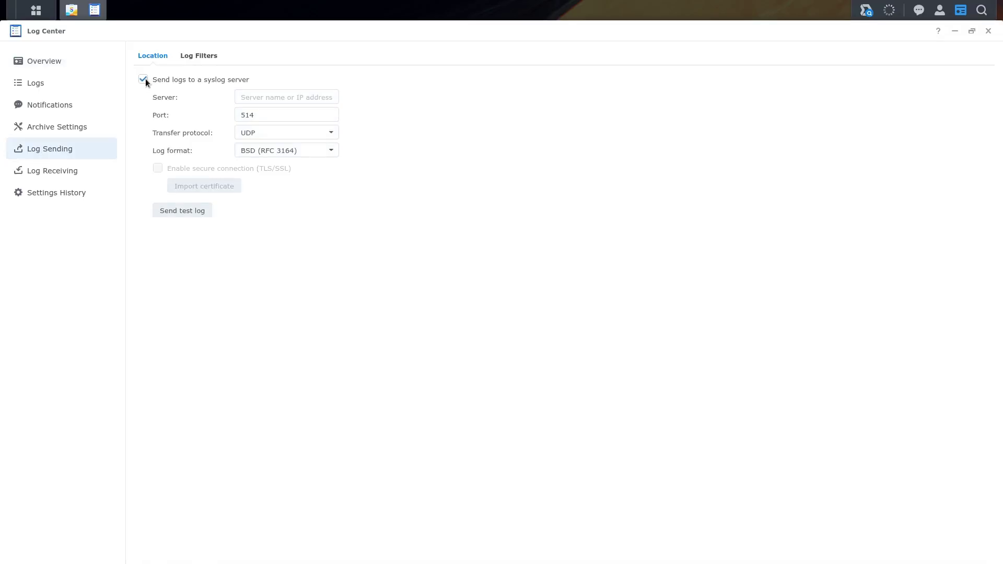
{"action": "left_click", "coordinate": [254, 92]}
{"action": "type", "text": "10.0."}
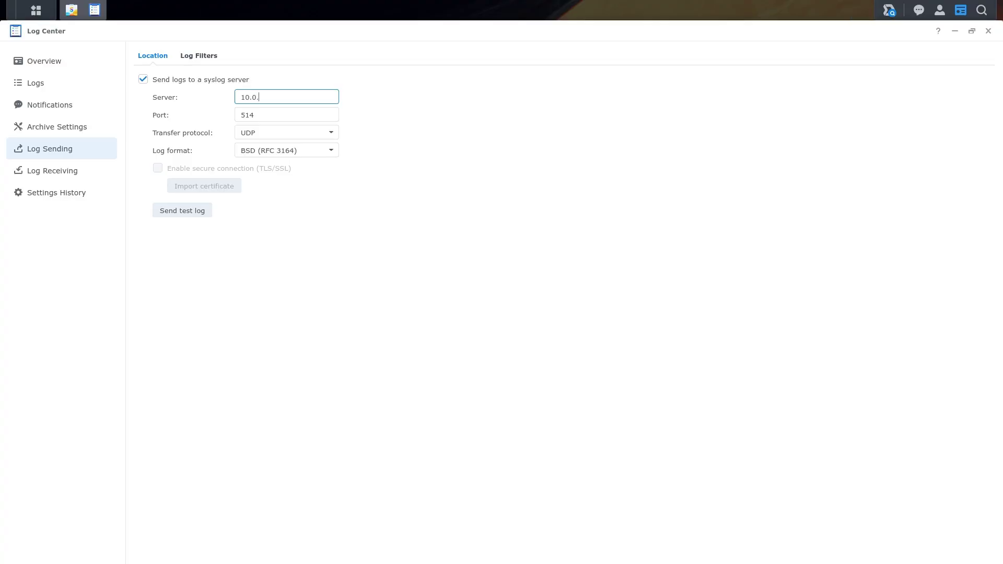
{"action": "type", "text": "0.46"}
{"action": "left_click", "coordinate": [273, 115]}
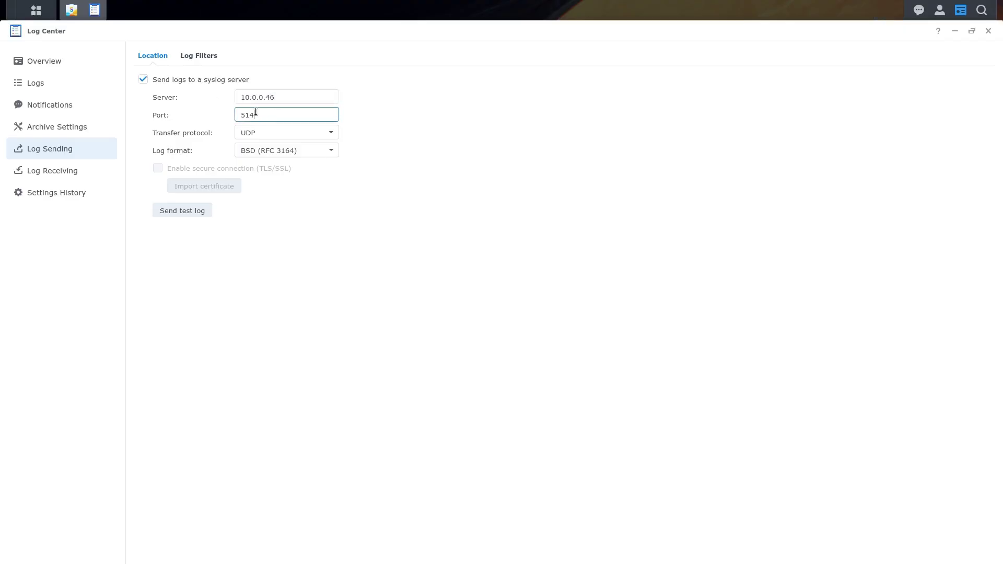
{"action": "type", "text": "3"}
{"action": "left_click", "coordinate": [333, 132]}
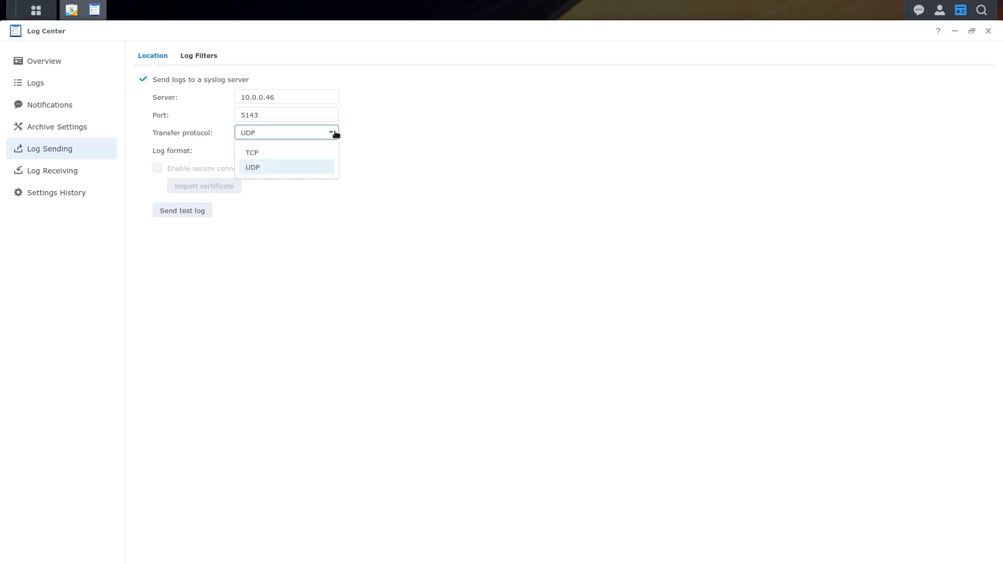
{"action": "left_click", "coordinate": [267, 156]}
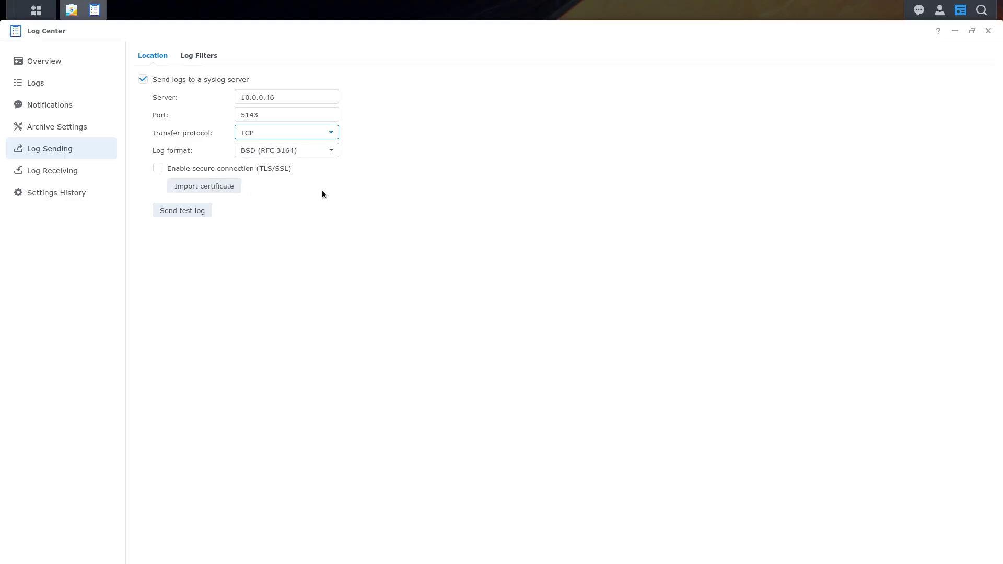
{"action": "left_click", "coordinate": [305, 135]}
{"action": "left_click", "coordinate": [265, 166]}
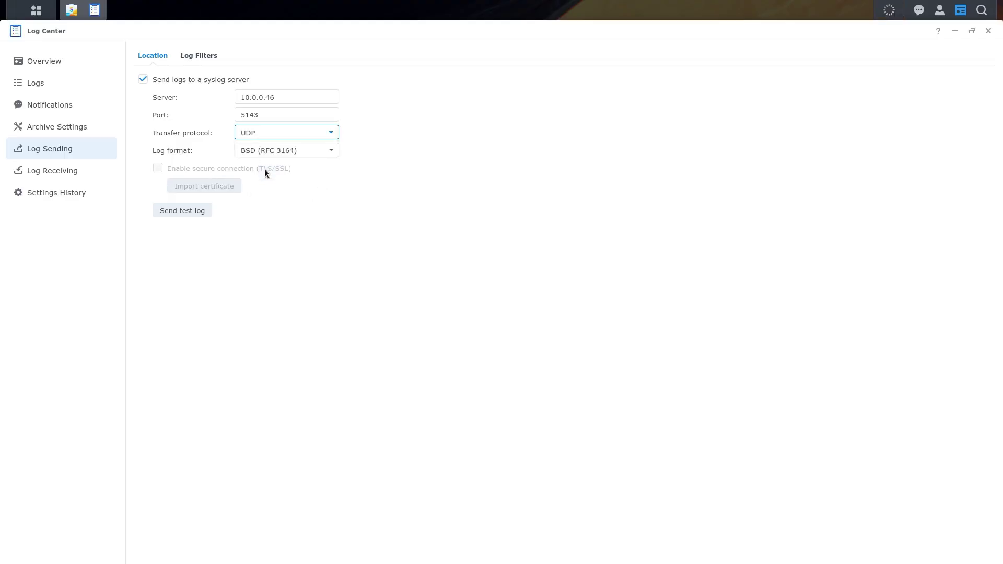
{"action": "left_click", "coordinate": [198, 57]}
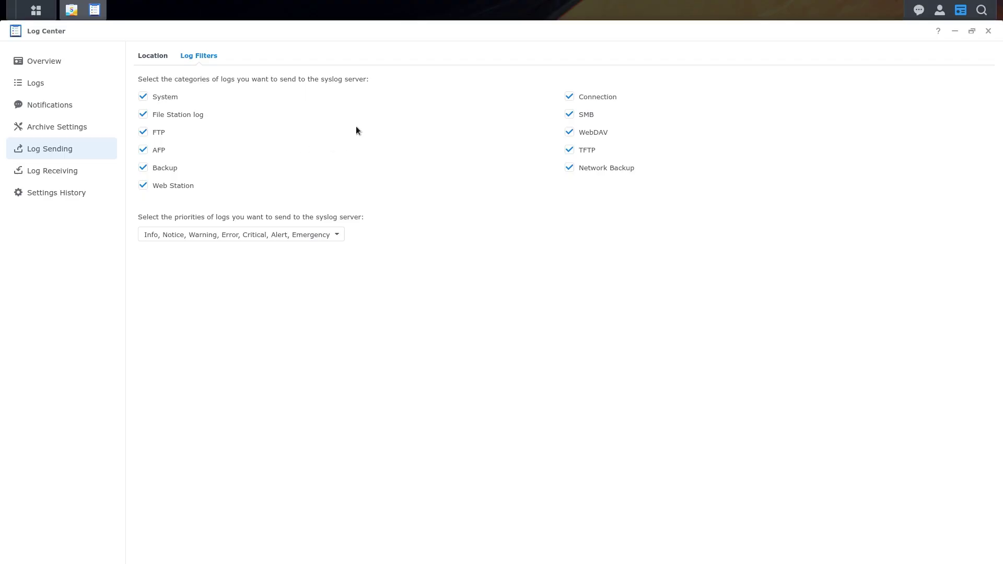
{"action": "left_click", "coordinate": [150, 56]}
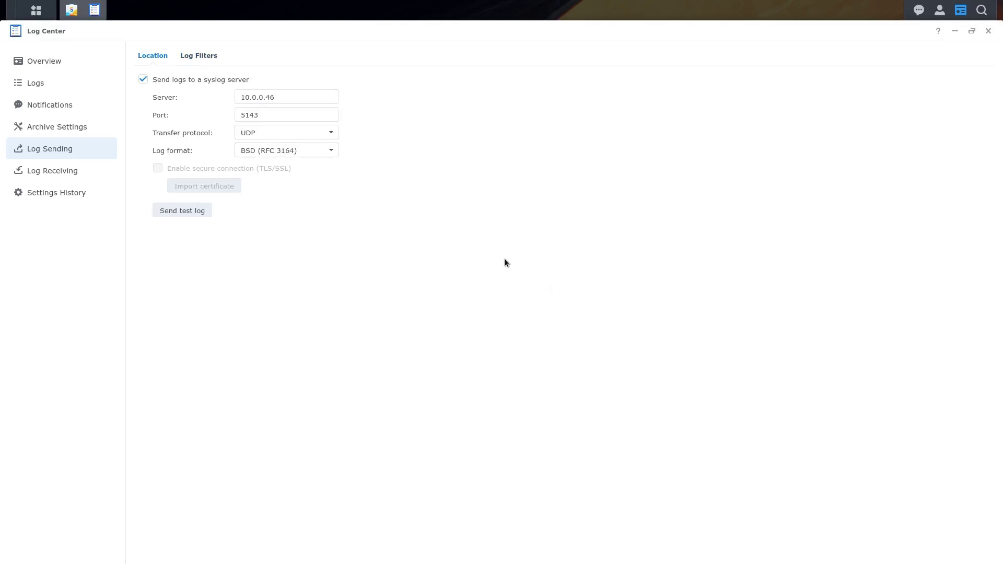
{"action": "left_click", "coordinate": [277, 101]}
- Open the Agentless Collector configuration, with its im_ipfire and im_pfsense UDP inputs, from Agents > Configurations
{"action": "key", "text": "ctrl+Tab"}
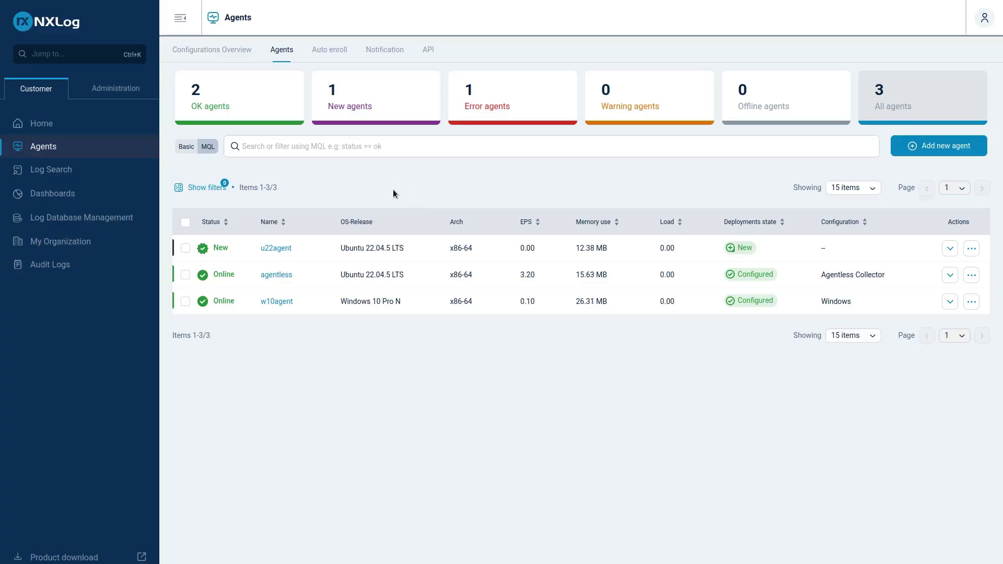
{"action": "left_click", "coordinate": [210, 52]}
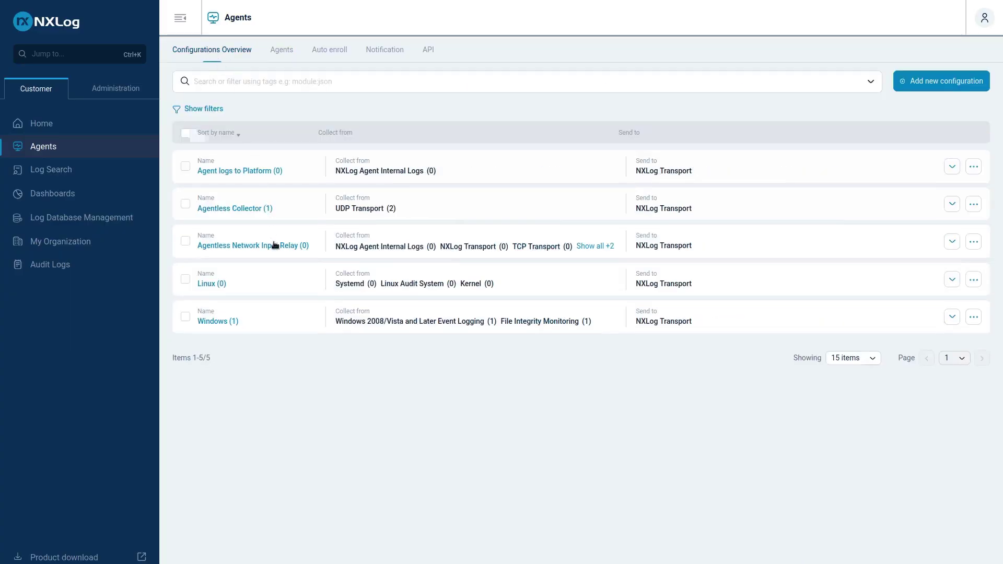
{"action": "left_click", "coordinate": [240, 209]}
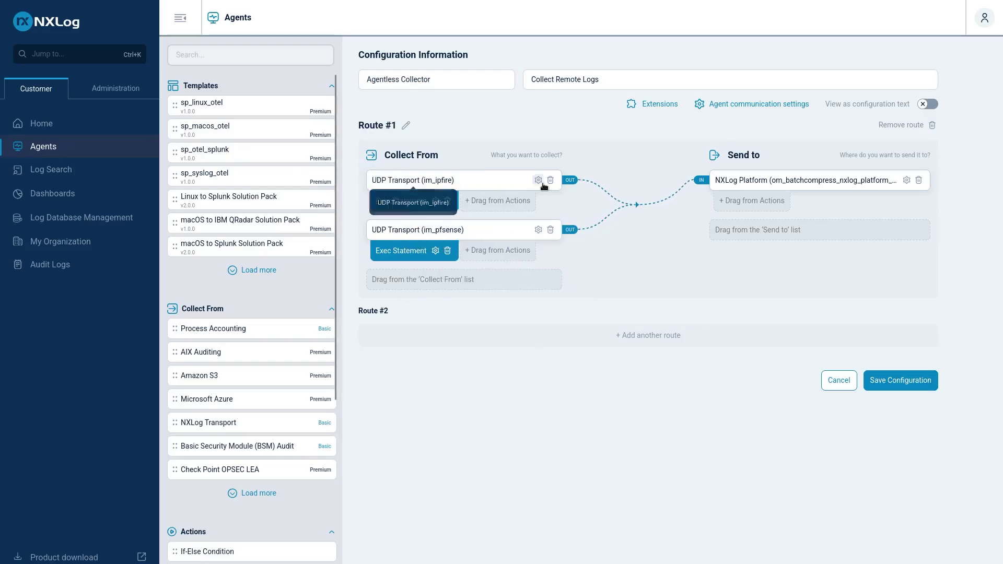
{"action": "left_click_drag", "start_coordinate": [413, 201], "coordinate": [407, 239]}
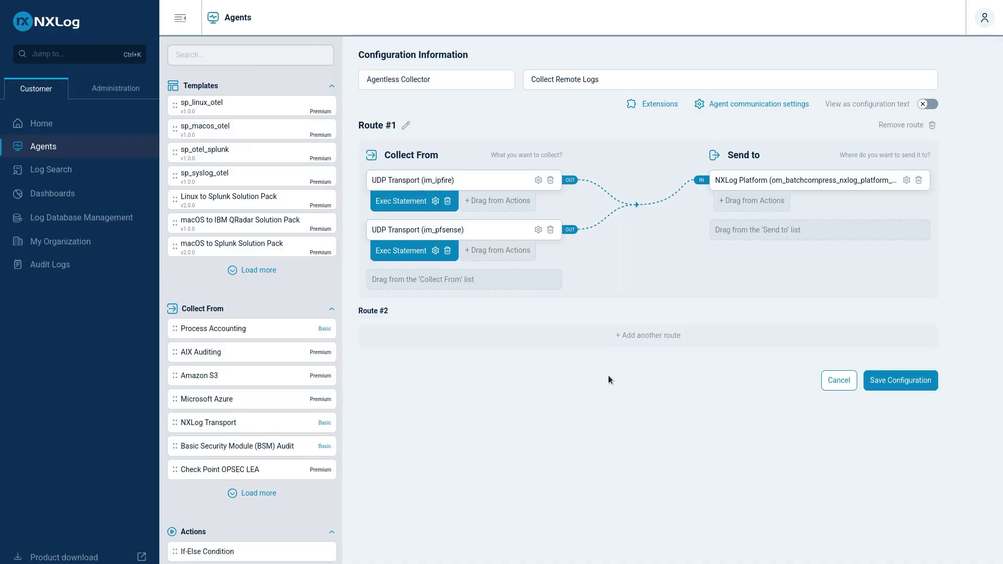
- Add a Syslog UDP input to Route #1 and name it im_synology
{"action": "left_click", "coordinate": [251, 52]}
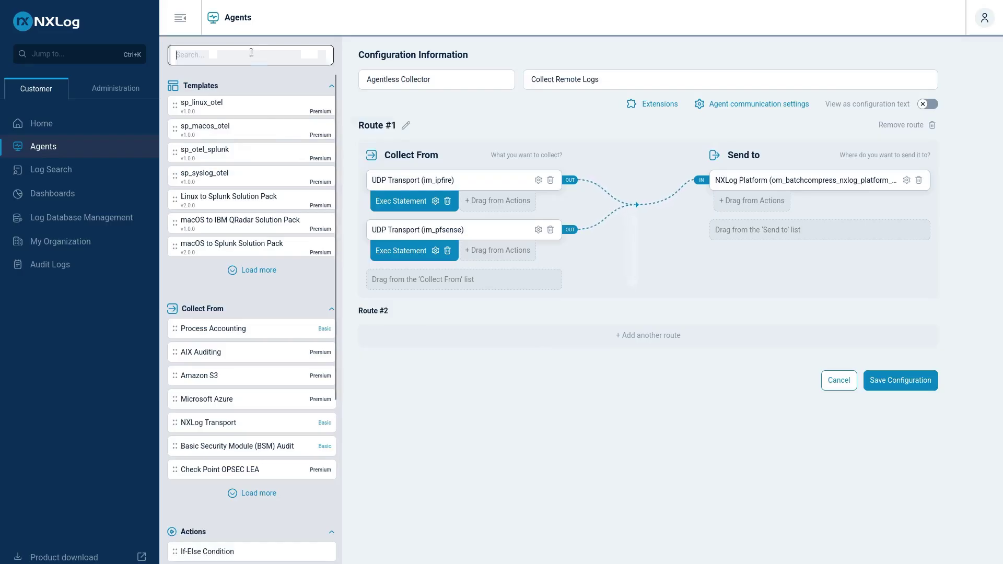
{"action": "type", "text": "sys"}
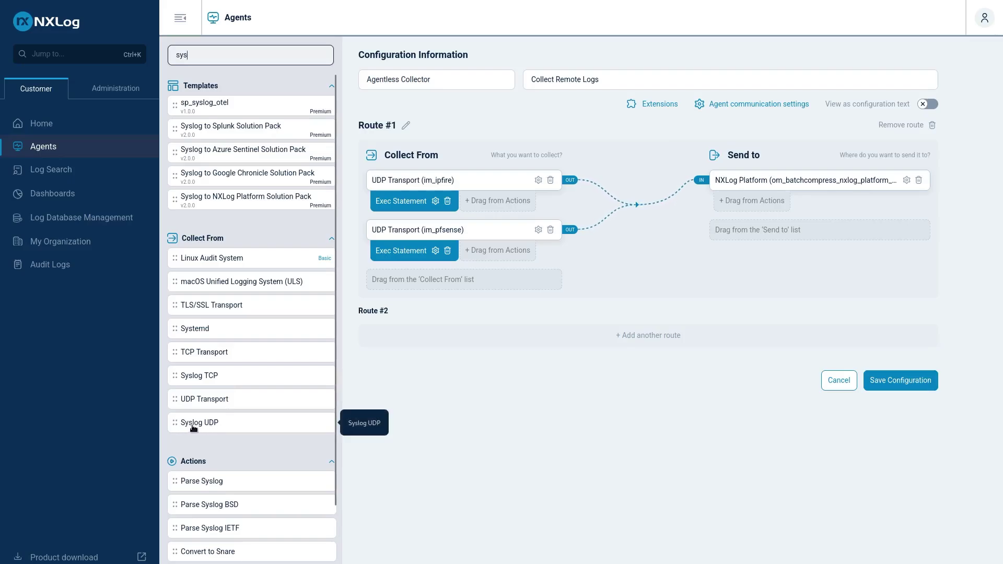
{"action": "left_click_drag", "start_coordinate": [193, 428], "coordinate": [430, 287]}
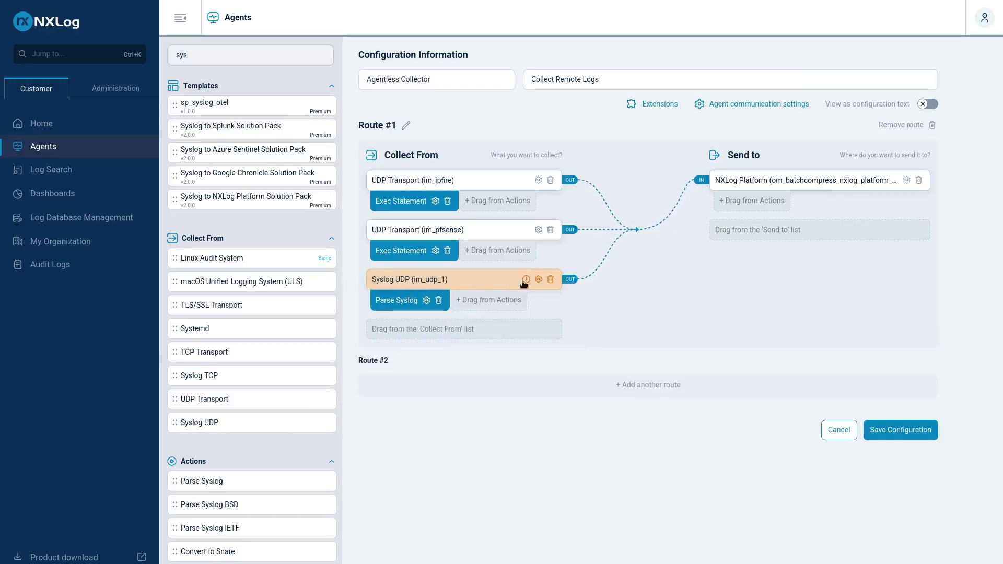
{"action": "left_click", "coordinate": [539, 279]}
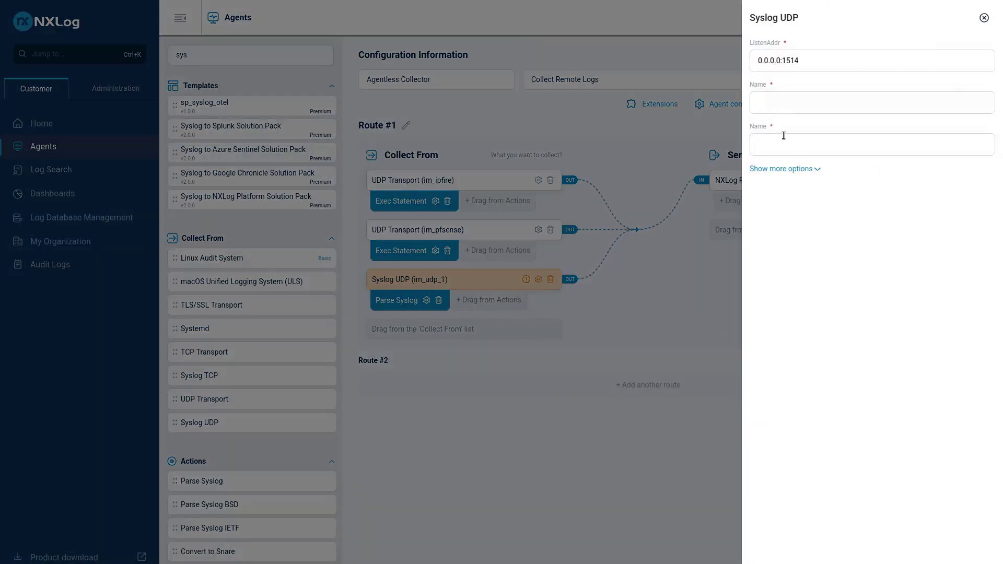
{"action": "type", "text": "im"}
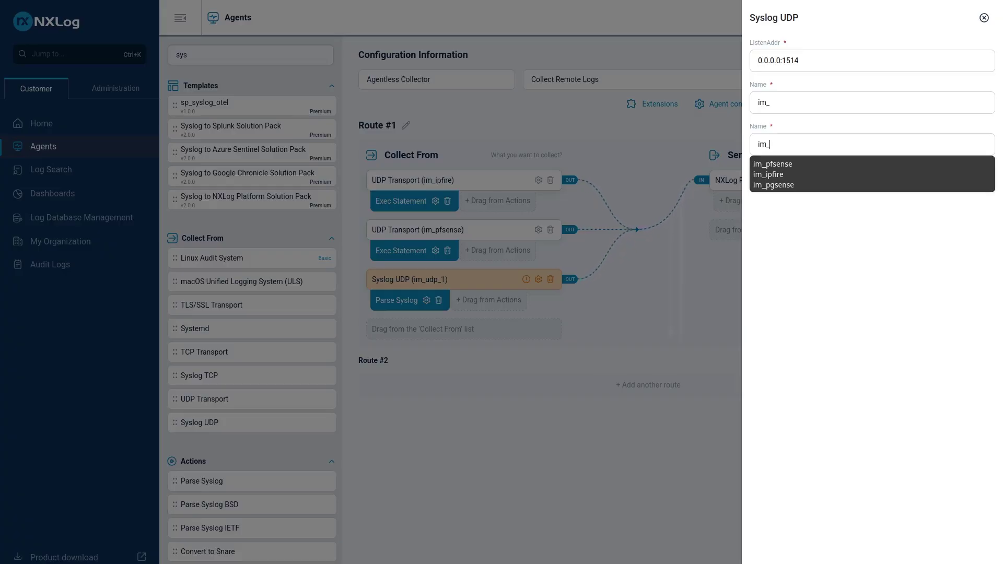
{"action": "type", "text": "_synol"}
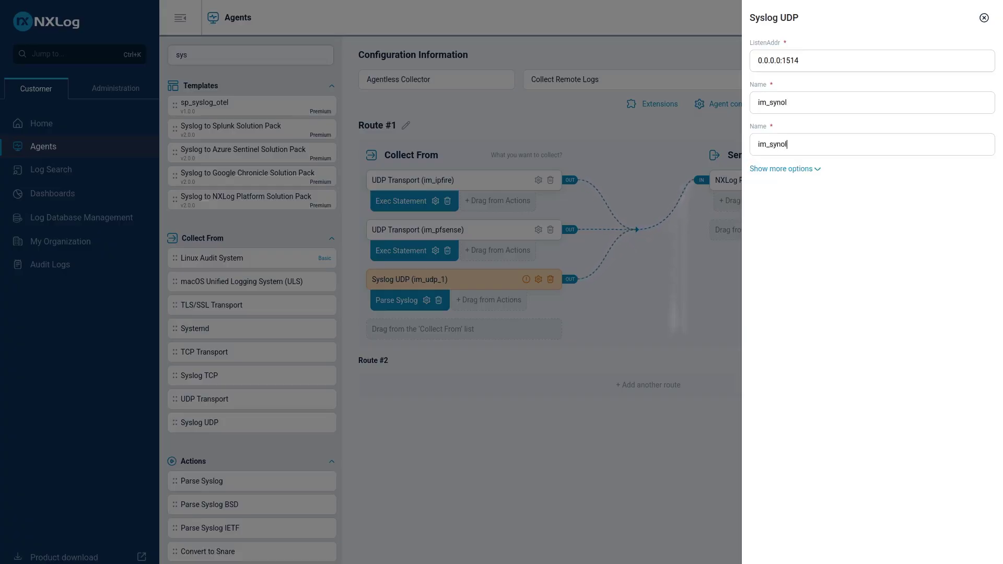
{"action": "type", "text": "ogy"}
- Copy the syslog port 5143 from DSM Log Center's sending settings
{"action": "key", "text": "BackSpace"}
{"action": "key", "text": "Escape"}
{"action": "mouse_move", "coordinate": [33, 3]}
{"action": "left_click", "coordinate": [209, 12]}
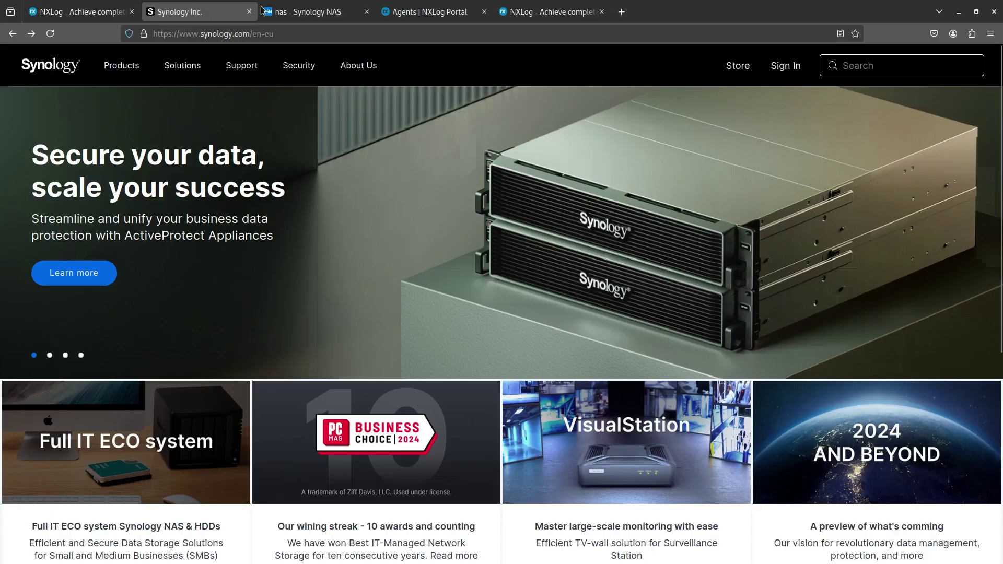
{"action": "left_click", "coordinate": [313, 12]}
{"action": "double_click", "coordinate": [271, 113]}
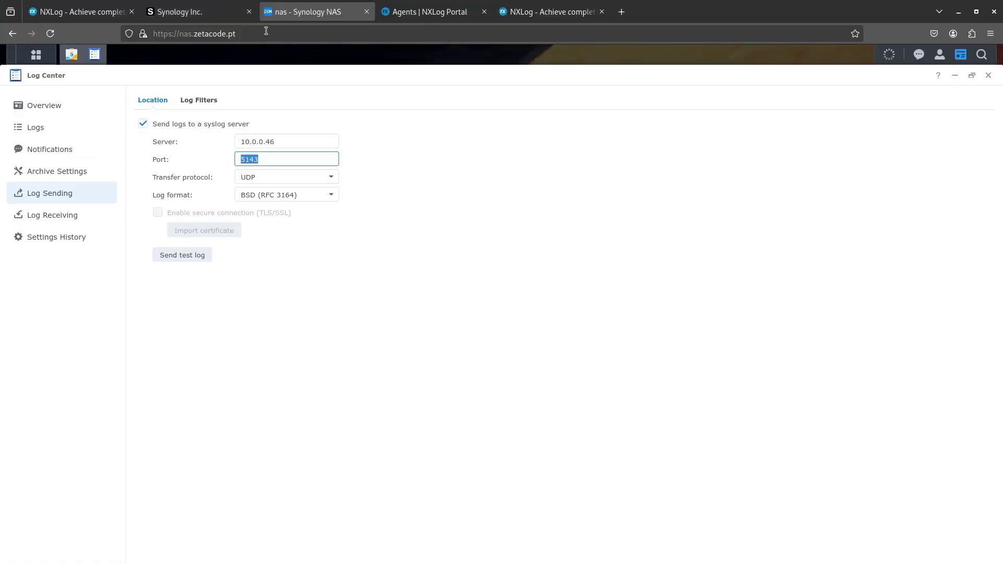
{"action": "key", "text": "ctrl+shift+Tab"}
{"action": "left_click", "coordinate": [315, 5]}
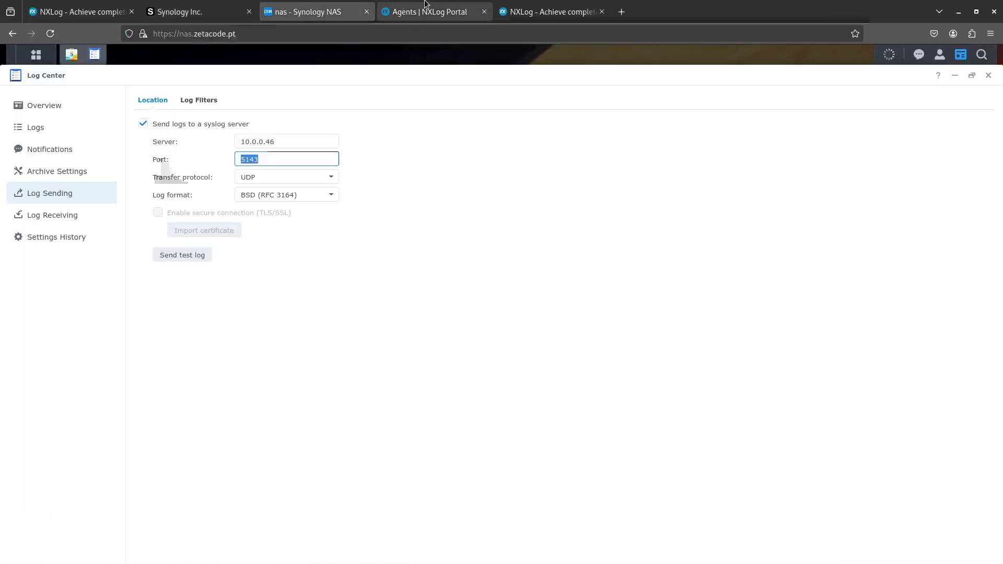
{"action": "left_click", "coordinate": [423, 12]}
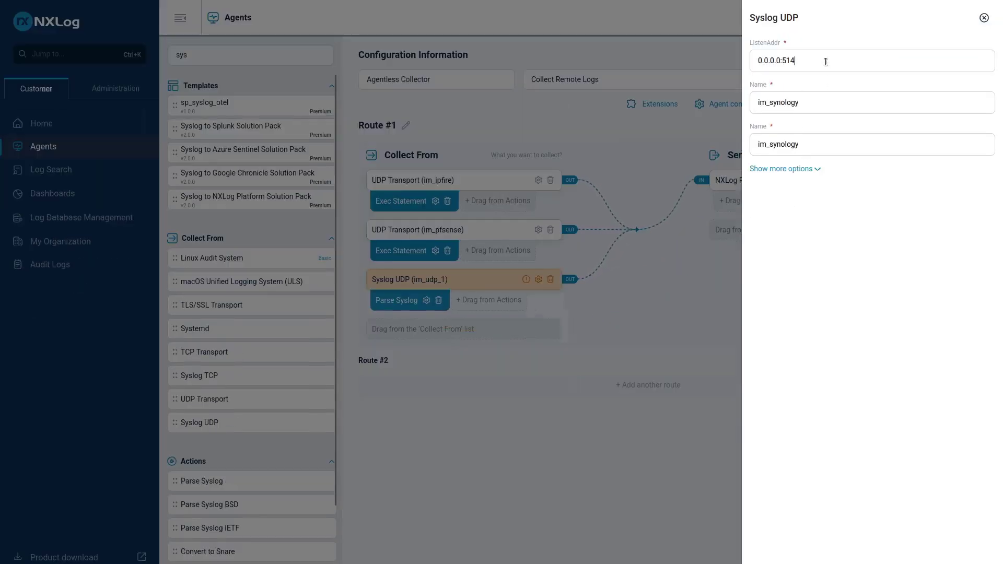
- Set the im_synology listen address to 0.0.0.0:5143 and apply the settings
{"action": "left_click", "coordinate": [825, 62]}
{"action": "left_click_drag", "start_coordinate": [783, 60], "coordinate": [800, 60]}
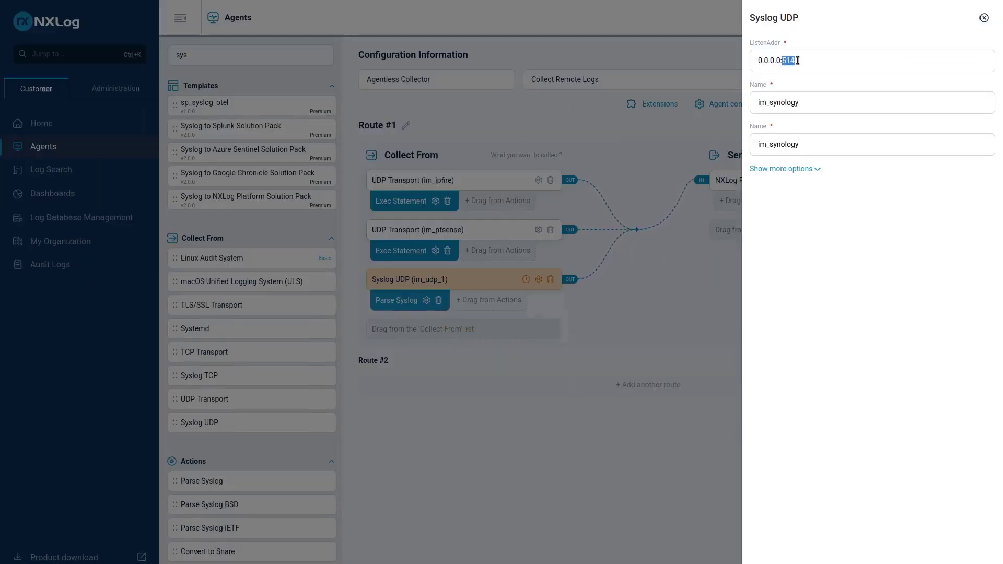
{"action": "type", "text": "5143"}
{"action": "key", "text": "Return"}
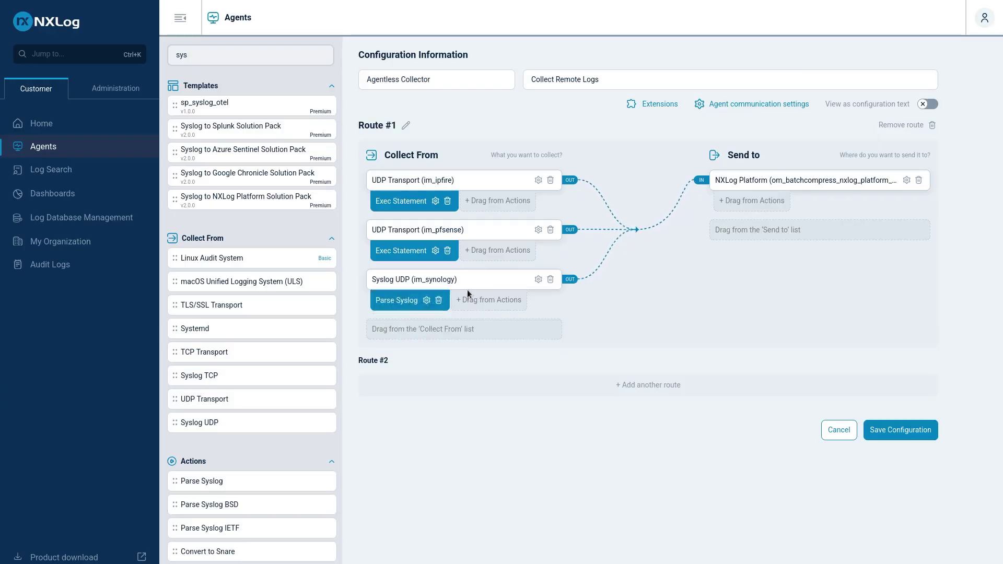
- Save the Agentless Collector configuration, update its agents, and open the agentless agent's details
{"action": "left_click", "coordinate": [898, 434]}
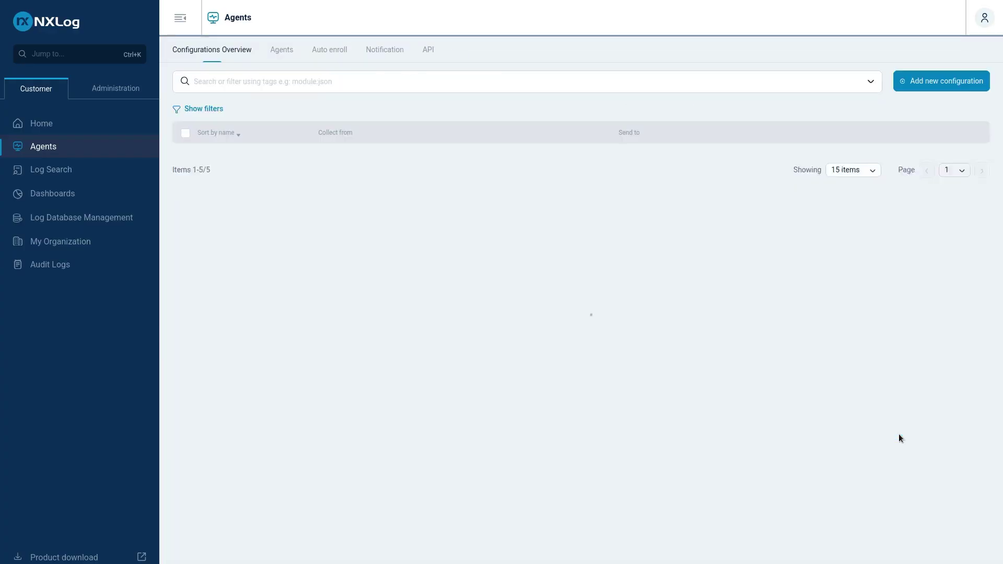
{"action": "left_click", "coordinate": [973, 203]}
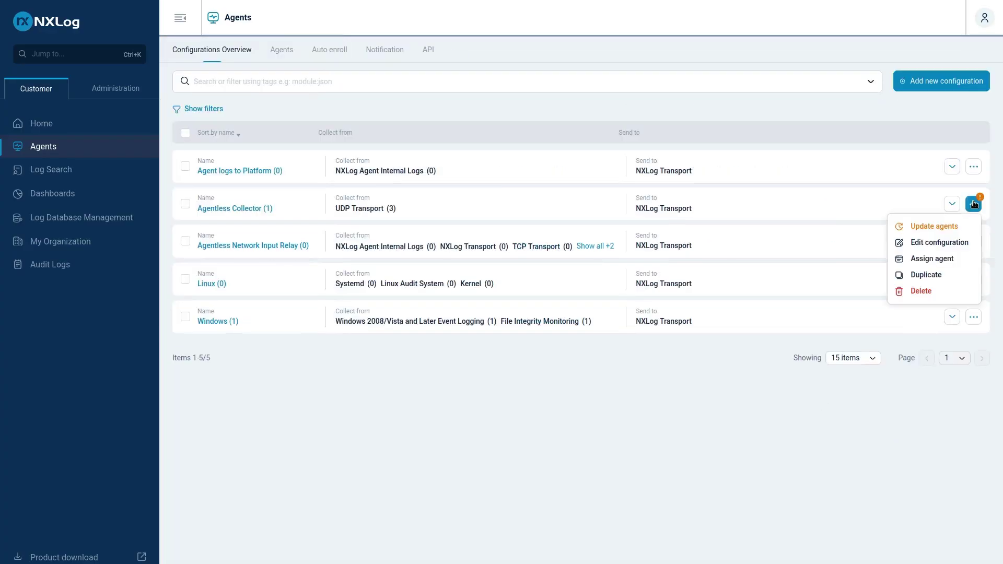
{"action": "left_click", "coordinate": [938, 228]}
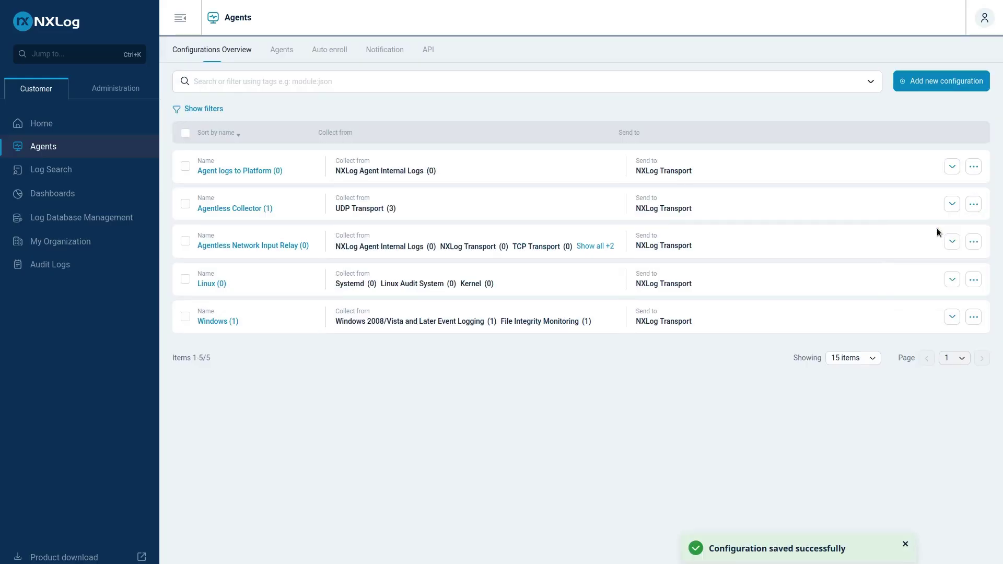
{"action": "left_click", "coordinate": [282, 52]}
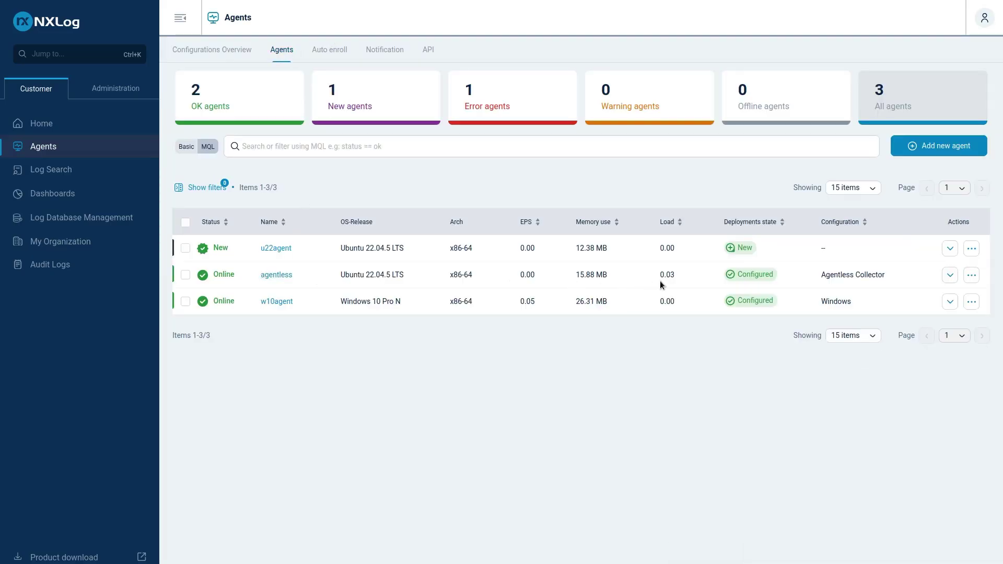
{"action": "left_click", "coordinate": [276, 275]}
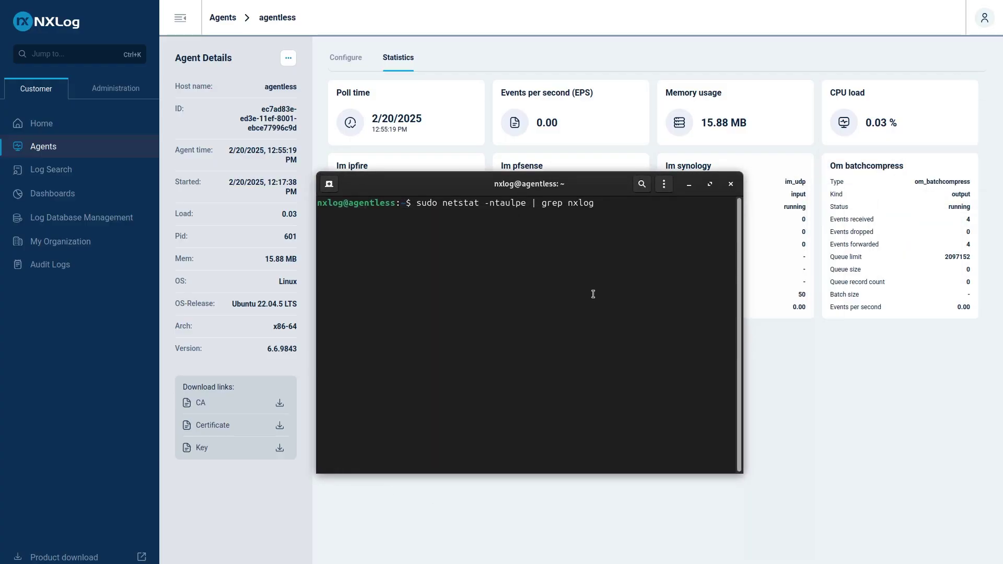
- Run sudo netstat -ntaulpe | grep nxlog and verify UDP 5143 and 6 Im synology events received
{"action": "key", "text": "Return"}
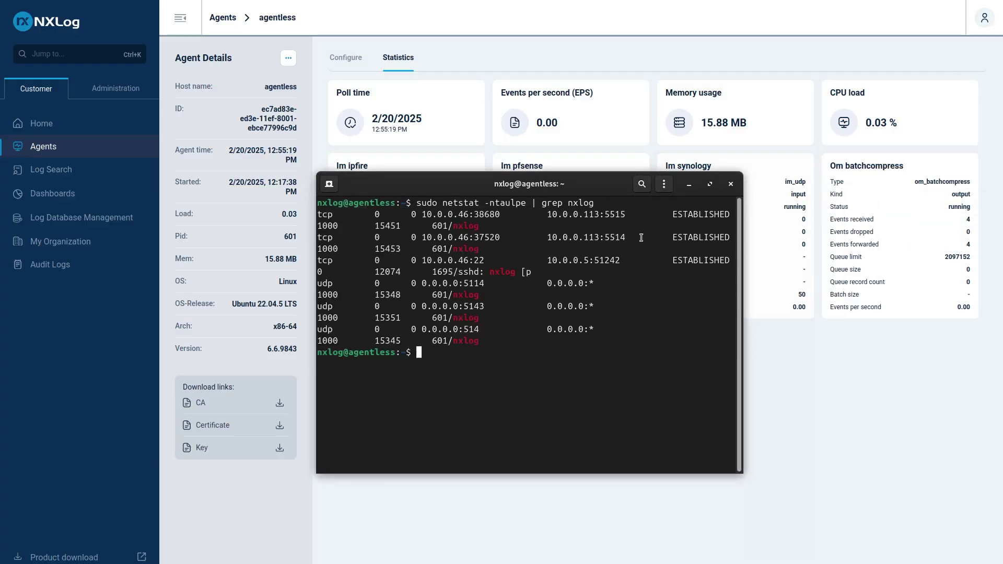
{"action": "left_click_drag", "start_coordinate": [742, 375], "coordinate": [987, 348]}
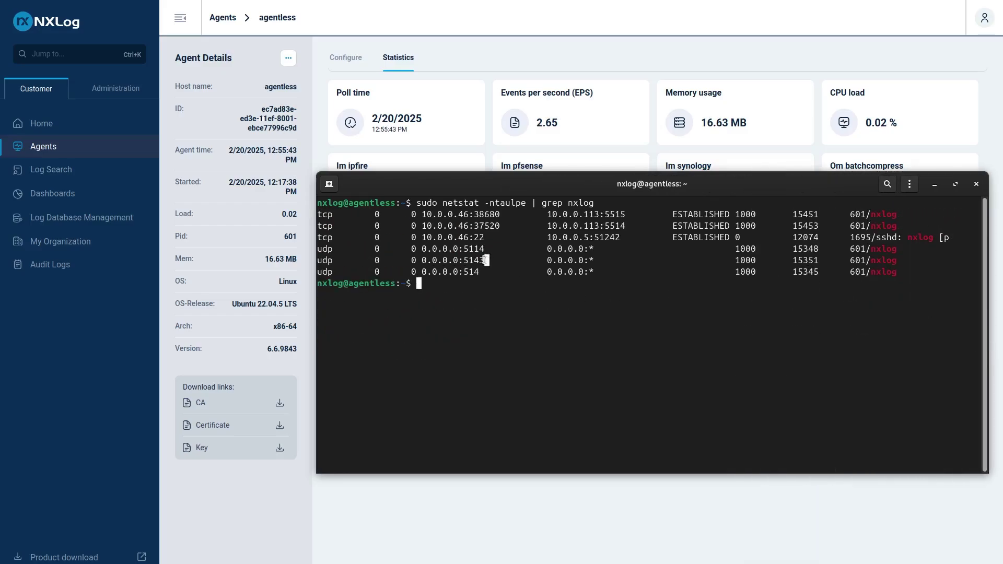
{"action": "left_click_drag", "start_coordinate": [489, 260], "coordinate": [465, 259]}
{"action": "left_click_drag", "start_coordinate": [492, 186], "coordinate": [1001, 228]}
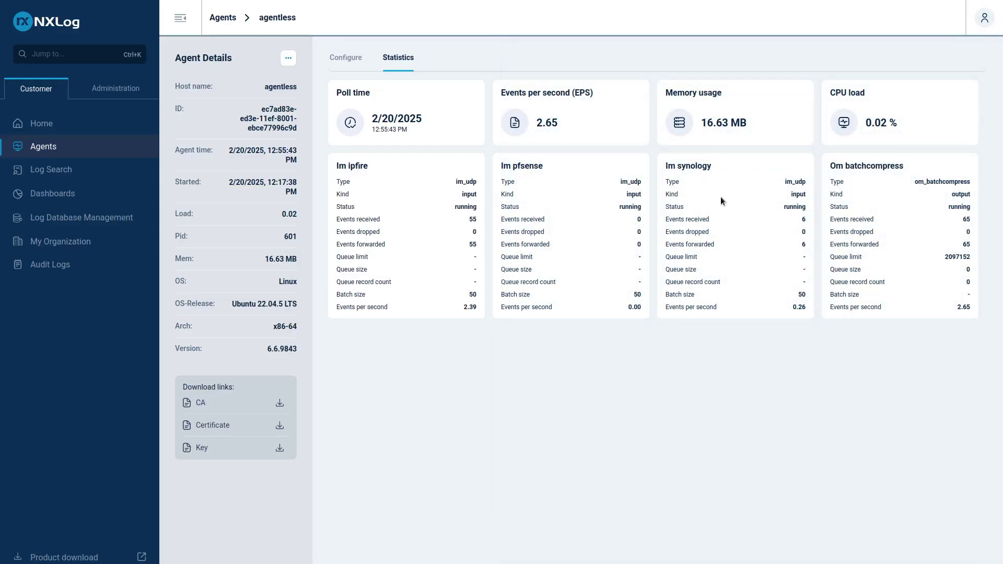
{"action": "left_click_drag", "start_coordinate": [670, 219], "coordinate": [724, 222]}
{"action": "left_click_drag", "start_coordinate": [788, 219], "coordinate": [808, 221]}
{"action": "double_click", "coordinate": [711, 219]}
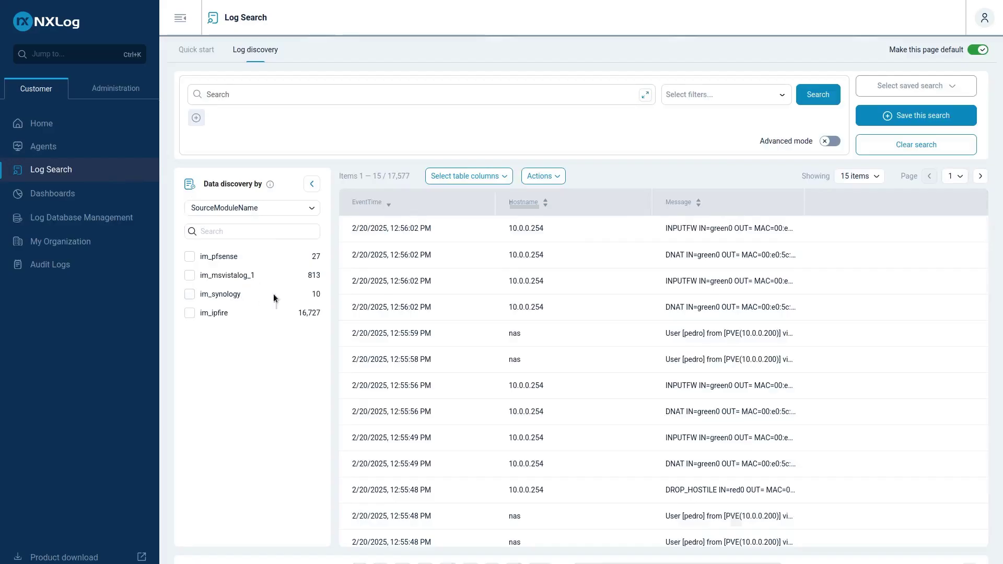
- Filter Log Search by im_synology to see its 10 entries, then clear the filter
{"action": "left_click", "coordinate": [190, 295]}
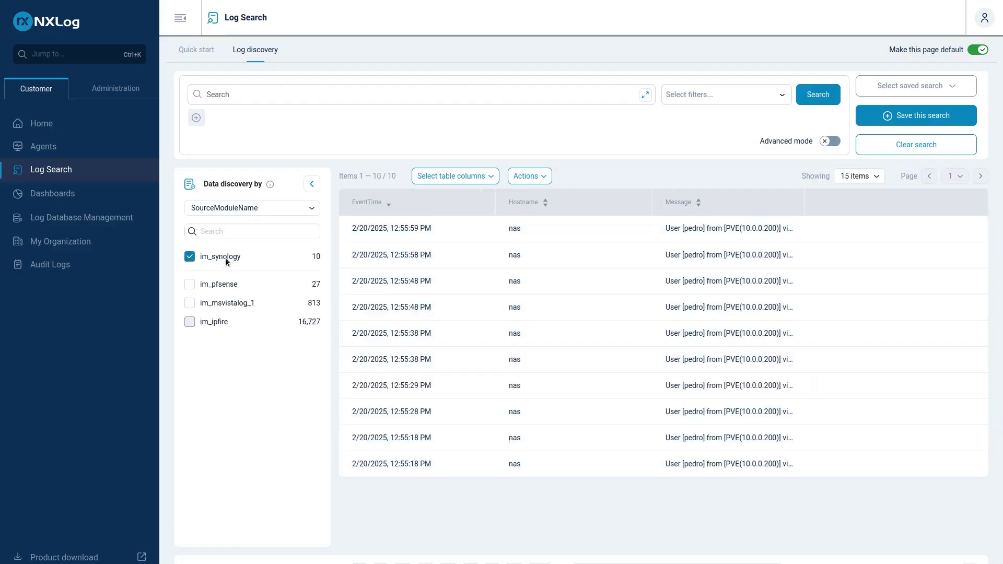
{"action": "left_click", "coordinate": [189, 257]}
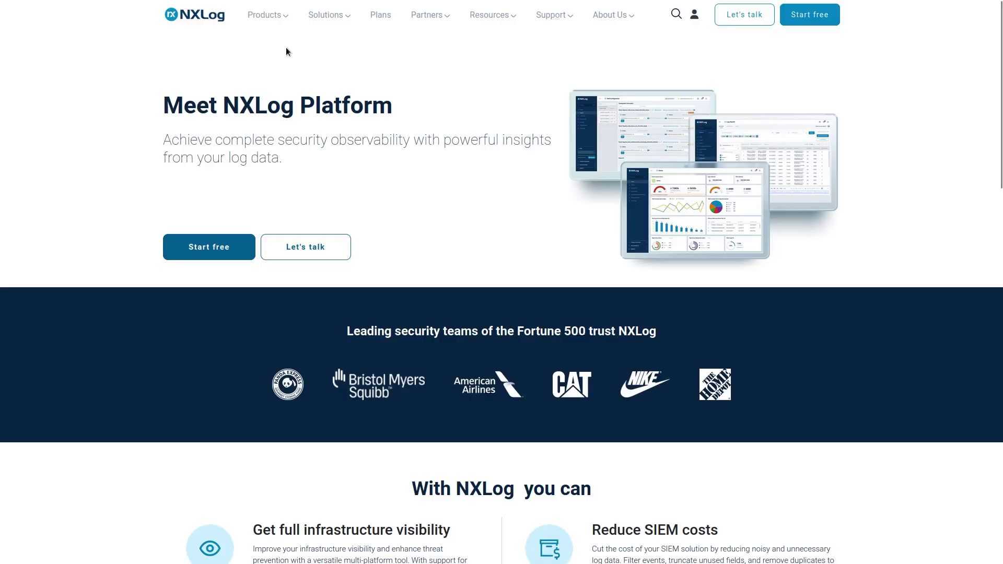
- Go to Products > Integrations on the NXLog website and browse the Technology Ecosystem page
{"action": "mouse_move", "coordinate": [282, 14]}
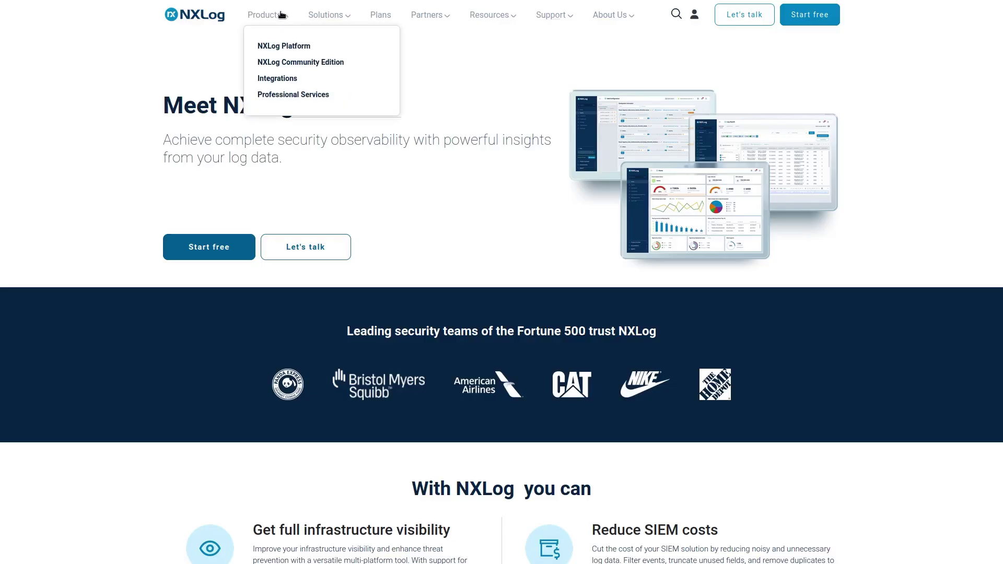
{"action": "left_click", "coordinate": [273, 80]}
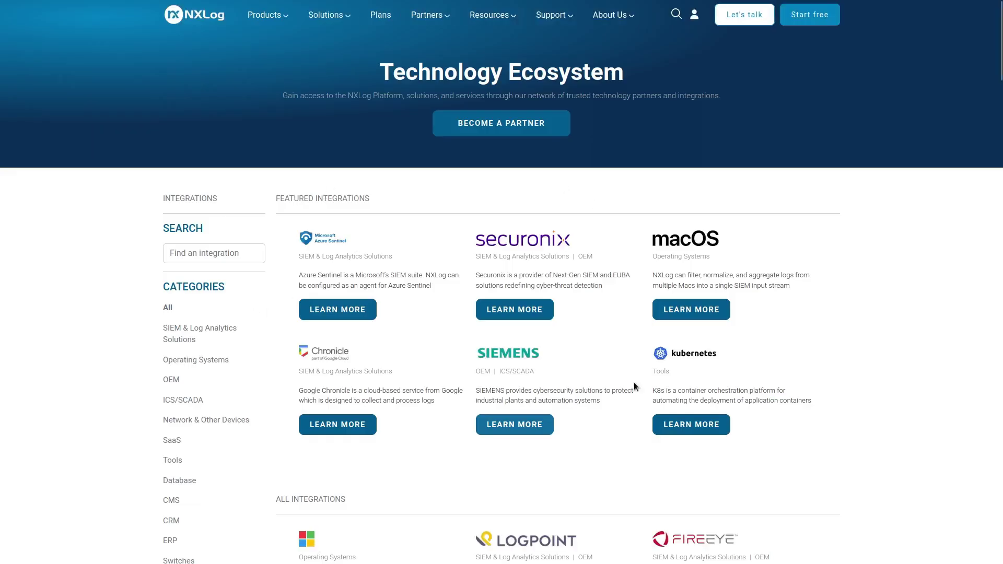
{"action": "scroll", "coordinate": [53, 376], "scroll_direction": "down", "scroll_amount": 7}
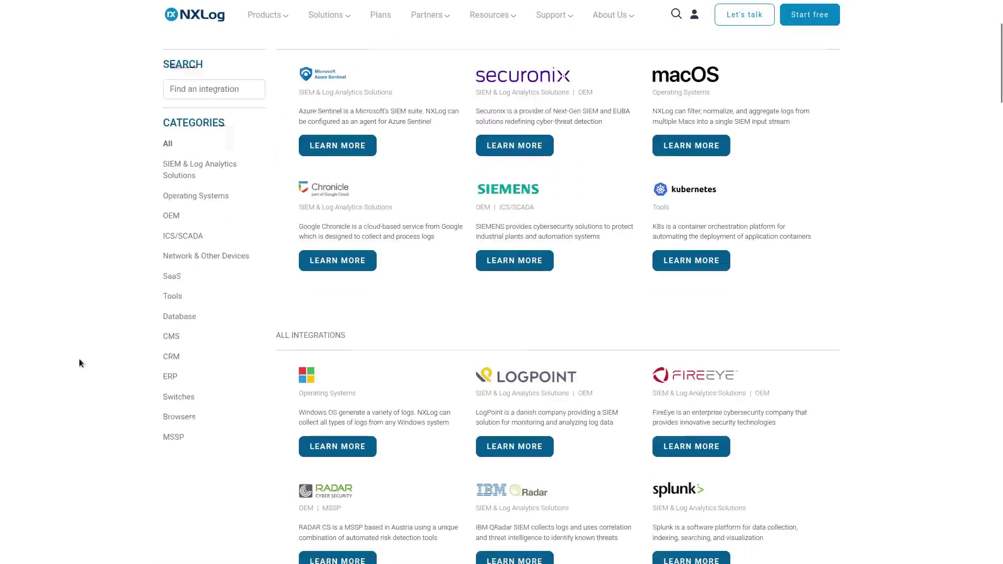
{"action": "scroll", "coordinate": [108, 386], "scroll_direction": "up", "scroll_amount": 7}
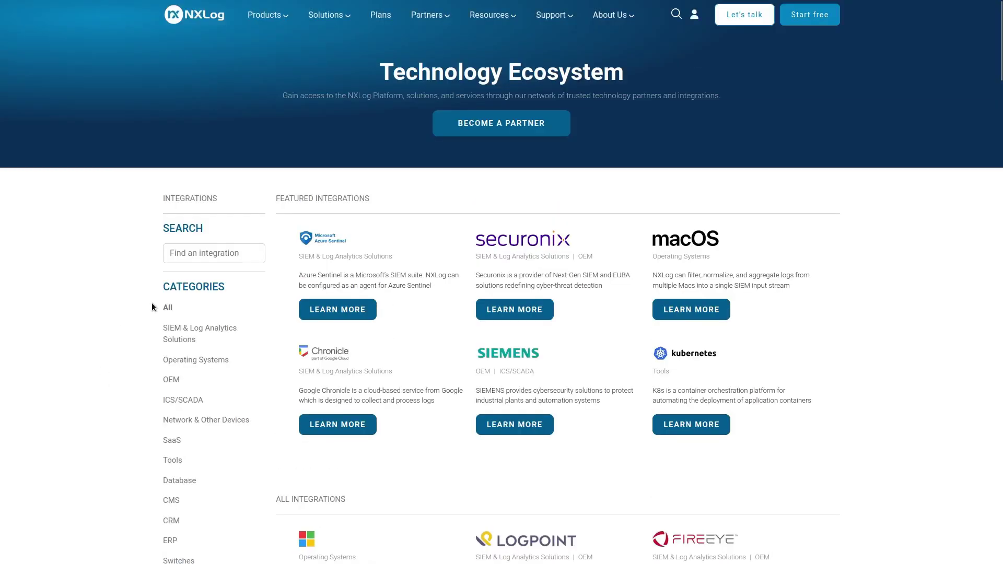